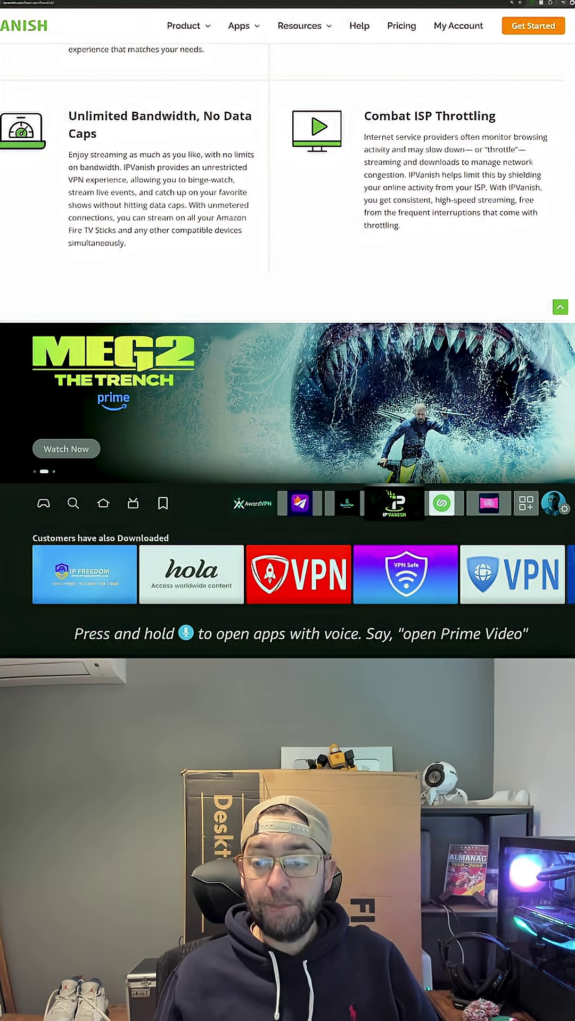
- Go to Fire TV search and enter "Ba" on the on-screen keyboard
key("Right")
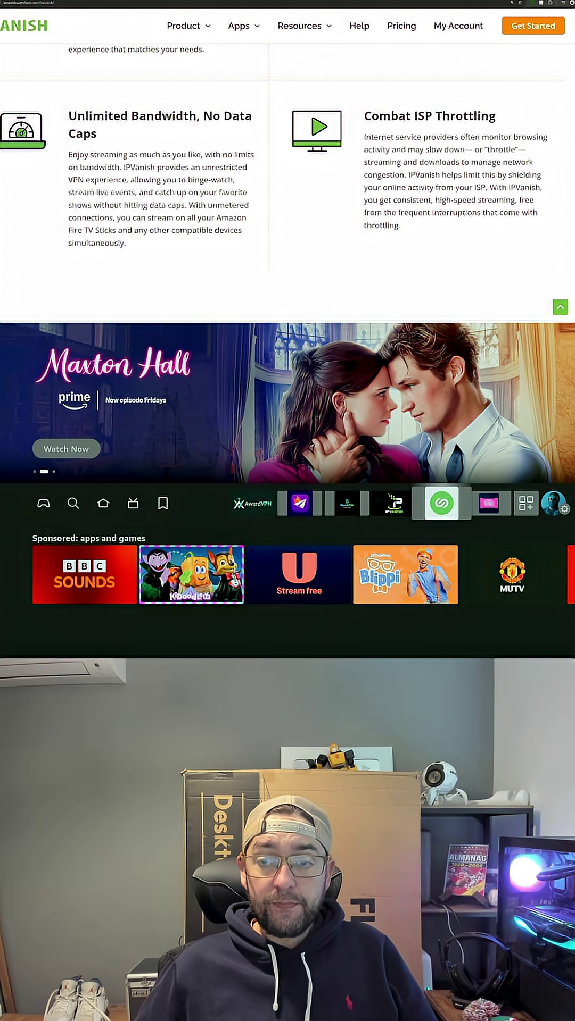
key("Left")
key("Left")
key("Left")
key("Left")
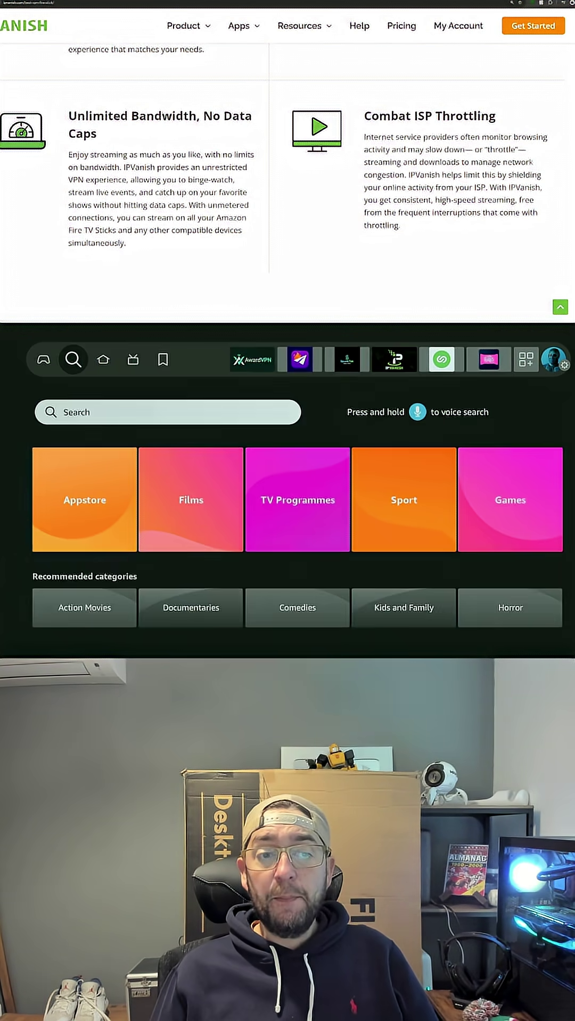
key("Return")
key("Return")
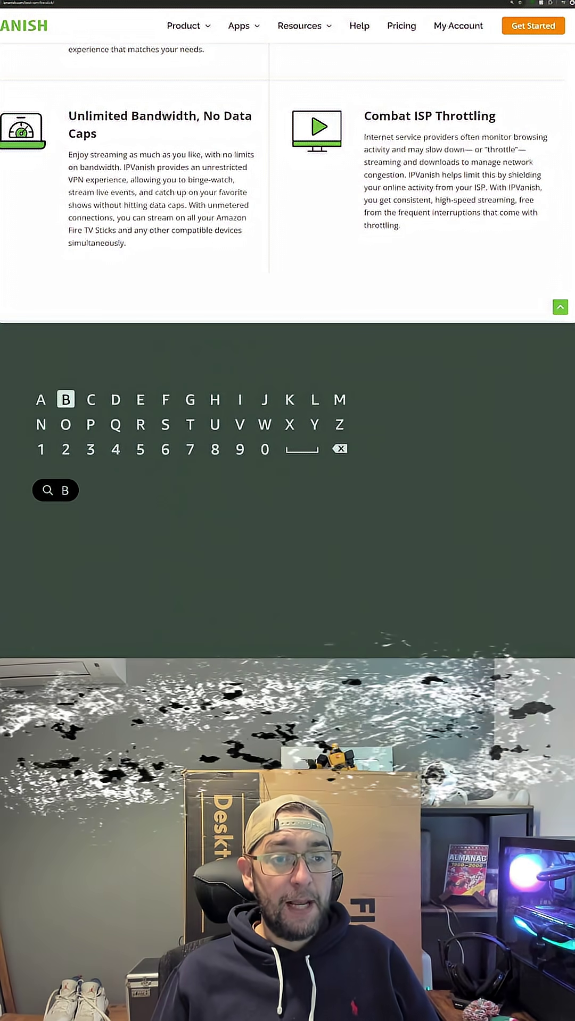
key("Left")
key("Return")
- Search using the "Background Apps And Process List" suggestion
key("Down")
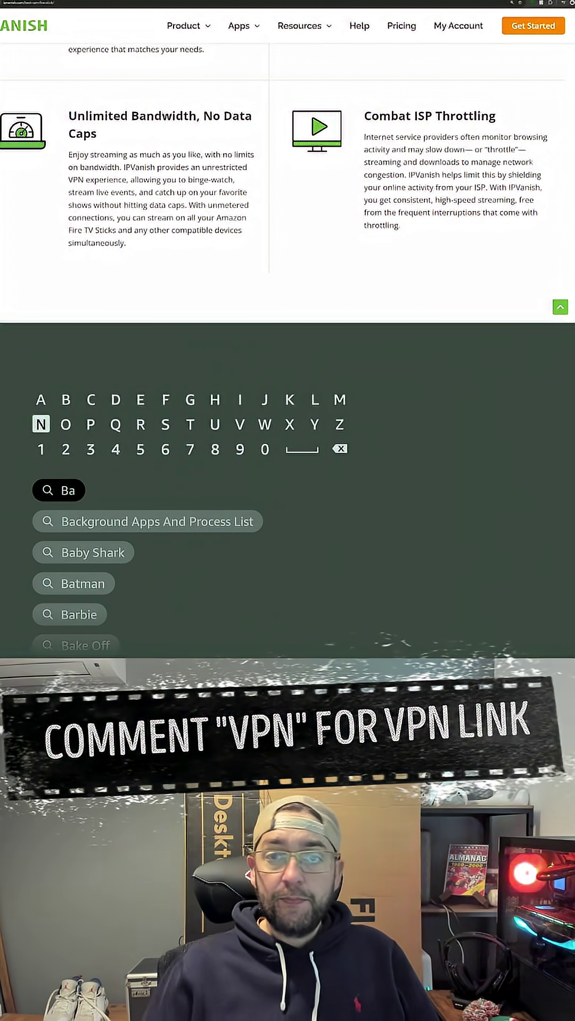
key("Down")
key("Down")
key("Down")
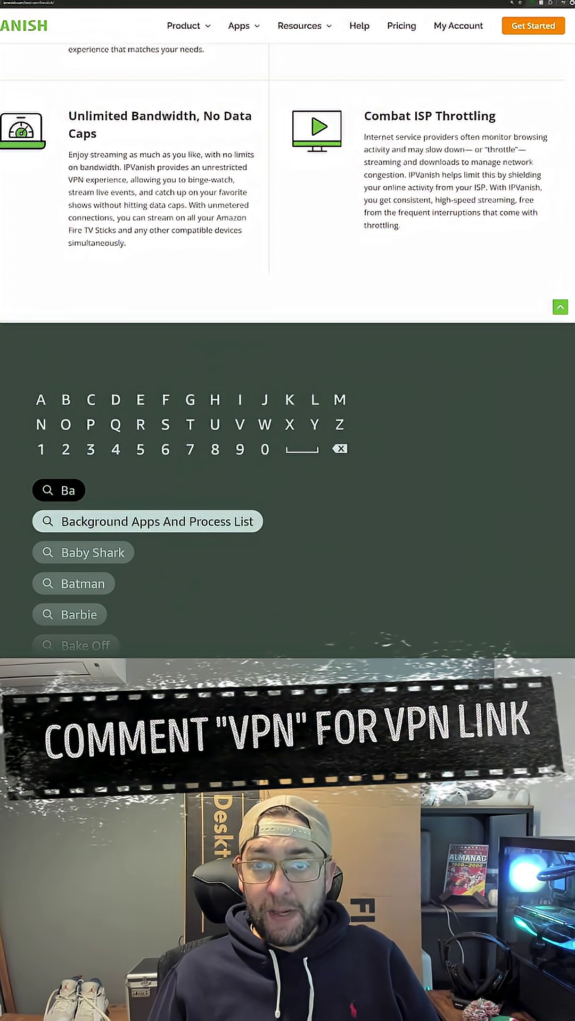
key("Return")
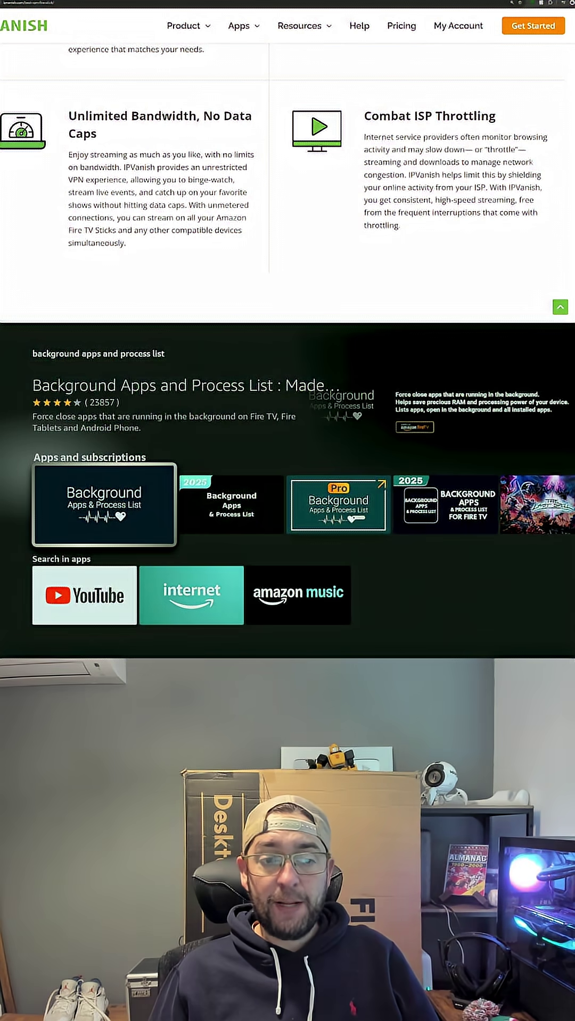
- Launch Background Apps and Process List and move to ITVX's force-stop option
key("Return")
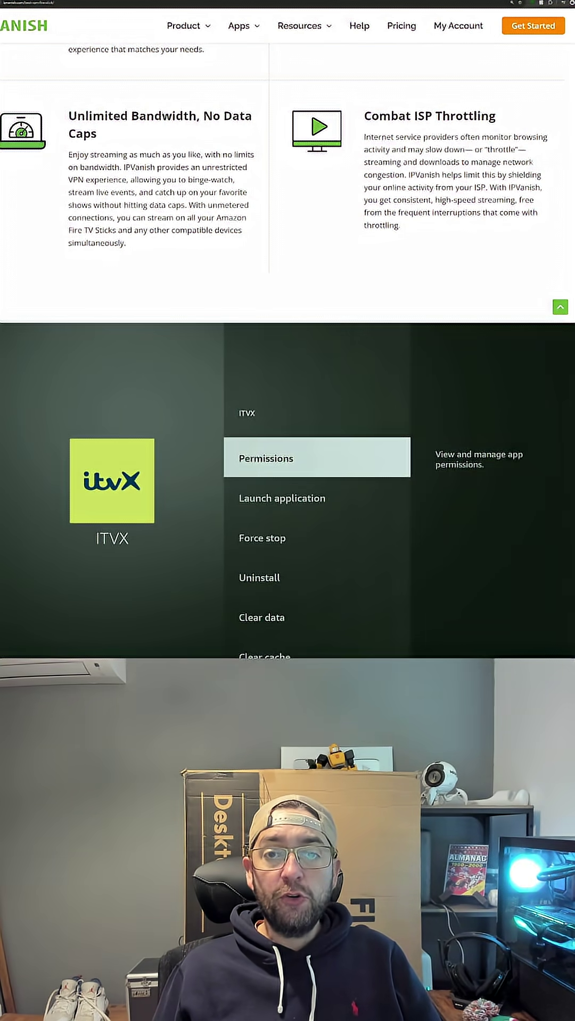
key("Down")
key("Down")
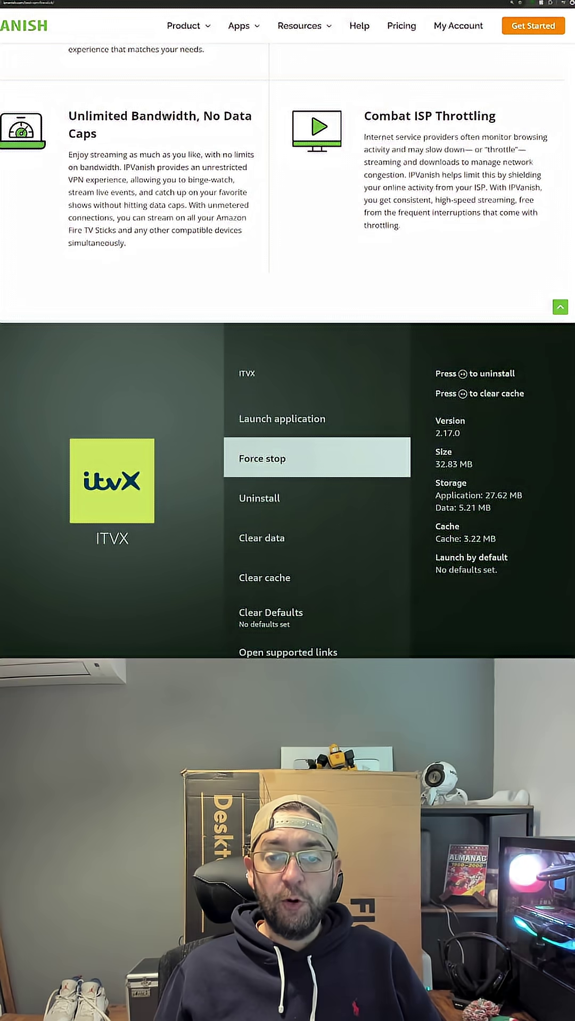